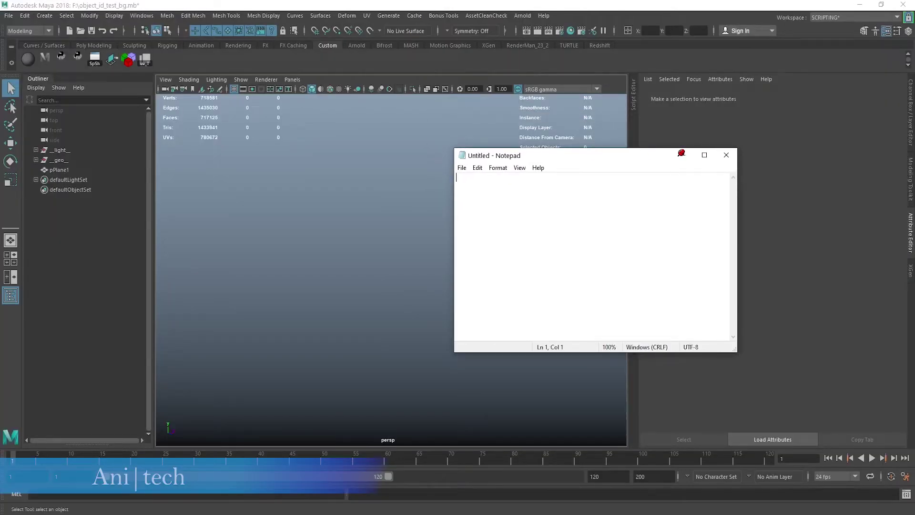
# - Write 'Hi friends,' and an intro line about demonstrating a UV transfer script for Maya
pyautogui.write('Hi friends,')
pyautogui.press('Return')
pyautogui.press('Return')
pyautogui.write('To')
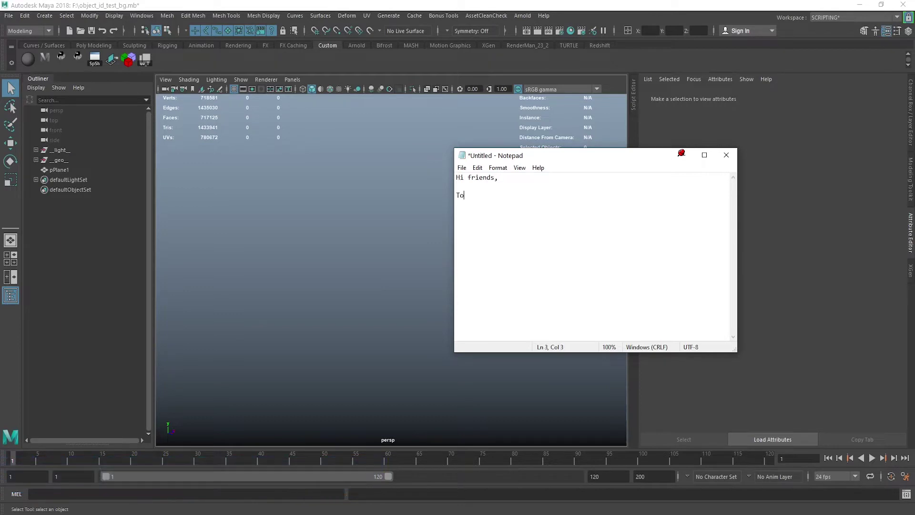
pyautogui.write('day am demonstrating ')
pyautogui.write('uv transfer script for ')
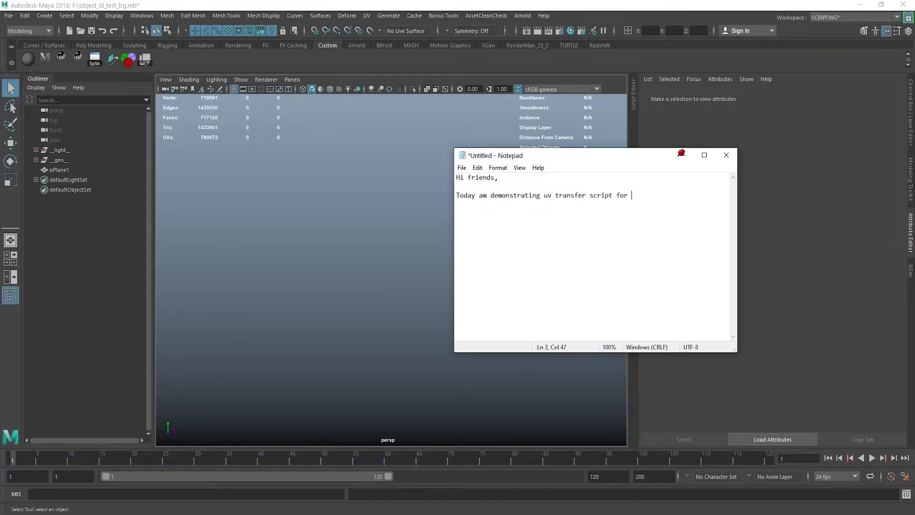
pyautogui.write('Autodesk Maya. ')
pyautogui.write("So let's see")
# - Arrange Notepad and the UV Tranfer v1.02 window side by side over the scene
pyautogui.moveTo(548, 156); pyautogui.dragTo(676, 152)
pyautogui.moveTo(516, 290); pyautogui.dragTo(746, 122)
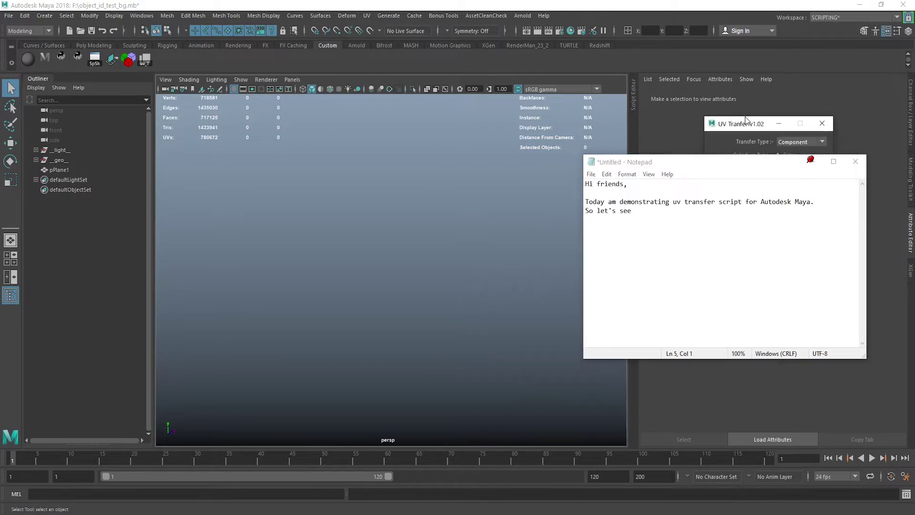
pyautogui.moveTo(677, 152); pyautogui.dragTo(414, 174)
pyautogui.moveTo(762, 123); pyautogui.dragTo(756, 176)
# - Note 'so this is the scrpt ui.' about the UI and nudge the script window left
pyautogui.click(546, 172)
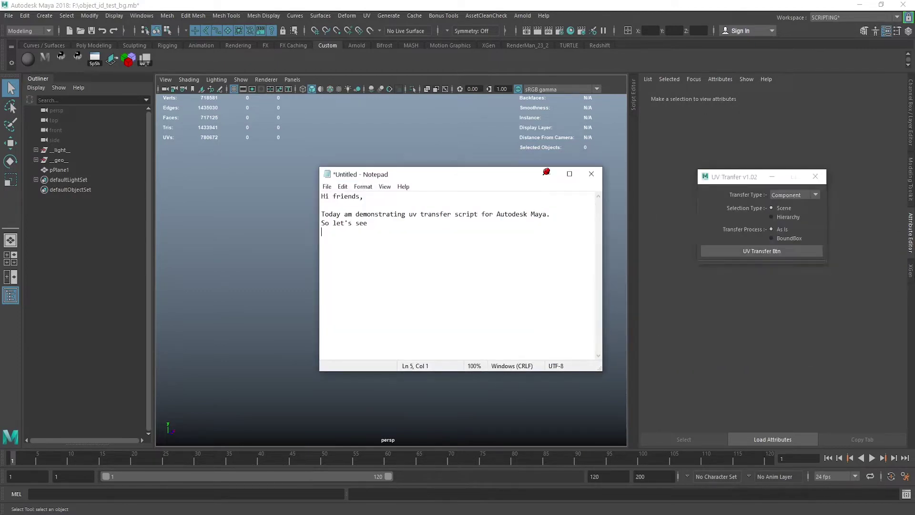
pyautogui.write('so this is ')
pyautogui.write('the scrpt ui.')
pyautogui.moveTo(734, 176); pyautogui.dragTo(701, 179)
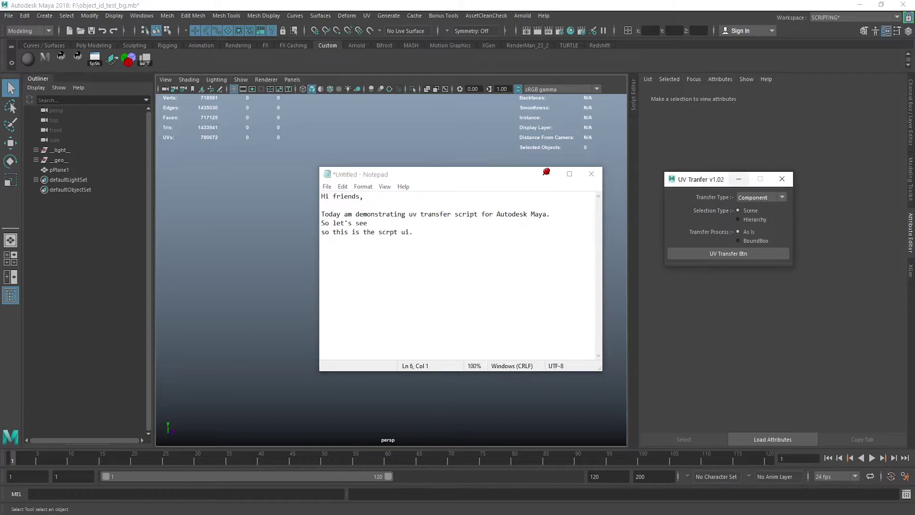
pyautogui.click(240, 79)
# - Show polygons in the viewport and note the user options, starting with Transfer Type
pyautogui.click(255, 181)
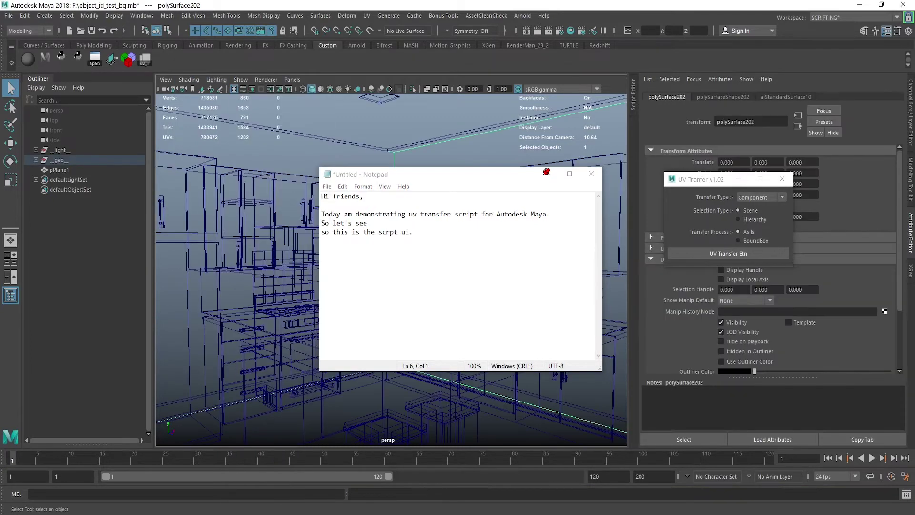
pyautogui.write('5')
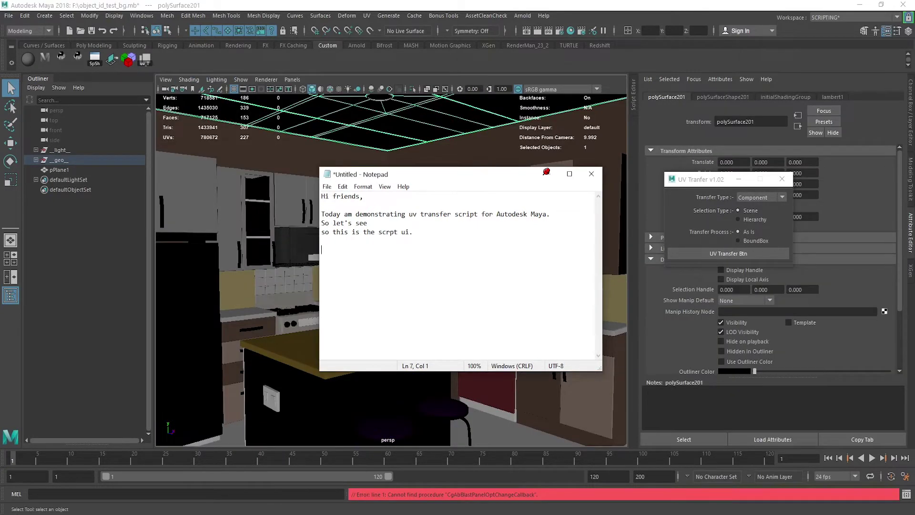
pyautogui.write('There are 3 option')
pyautogui.write('s for the users:-')
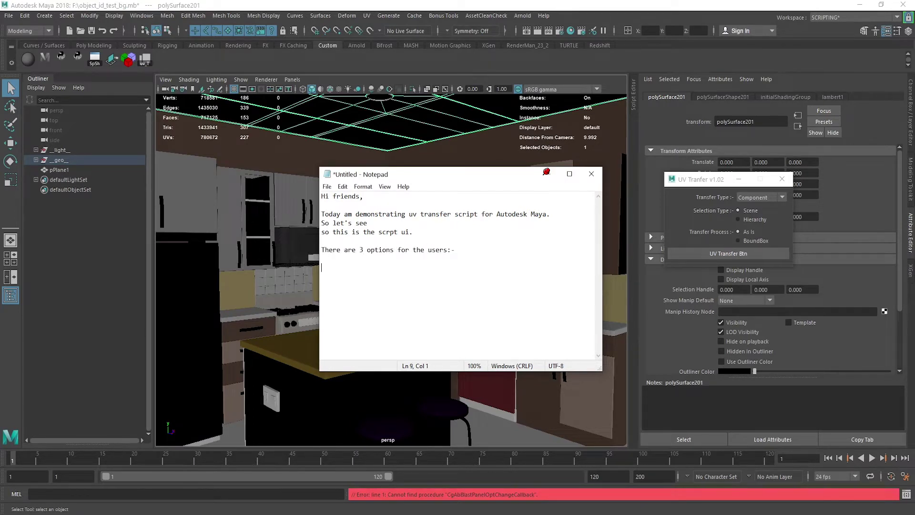
pyautogui.write('Transfer ')
pyautogui.write('Type:')
pyautogui.press('Return')
# - Keep Component as the transfer type and note 'Component Type and Topology' as choices
pyautogui.click(761, 197)
pyautogui.click(753, 197)
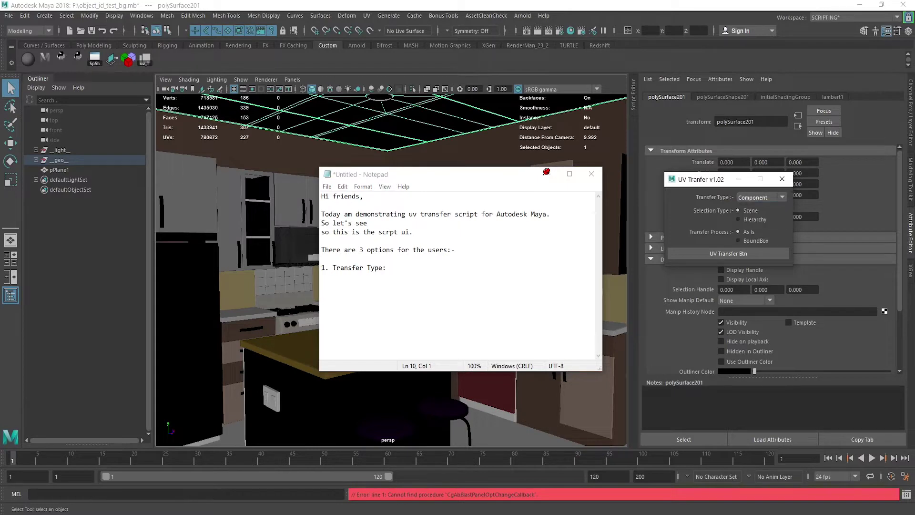
pyautogui.hotkey('alt', 'Tab')
pyautogui.write('Com')
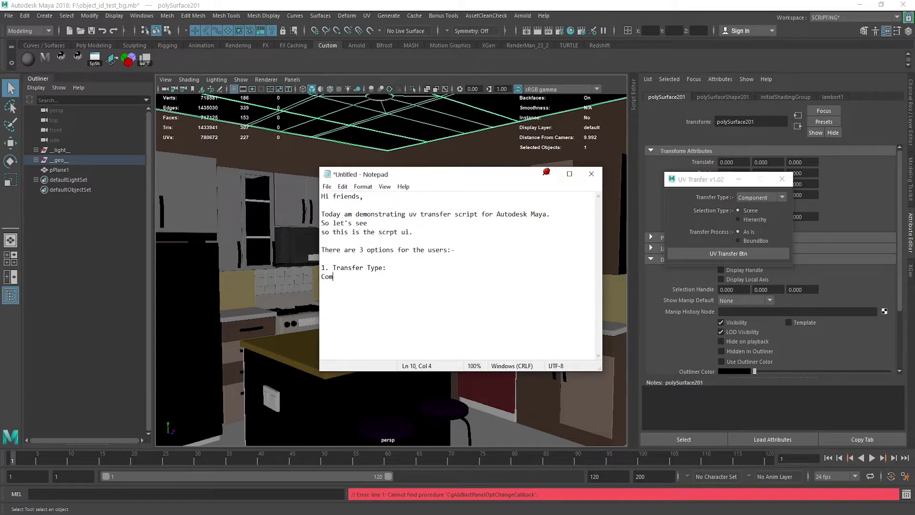
pyautogui.write('ponent Type and Topology Type')
# - Explain the choice depends on objects and artist preference, then begin '2. Selection Type'
pyautogui.press('Return')
pyautogui.write('Depends o')
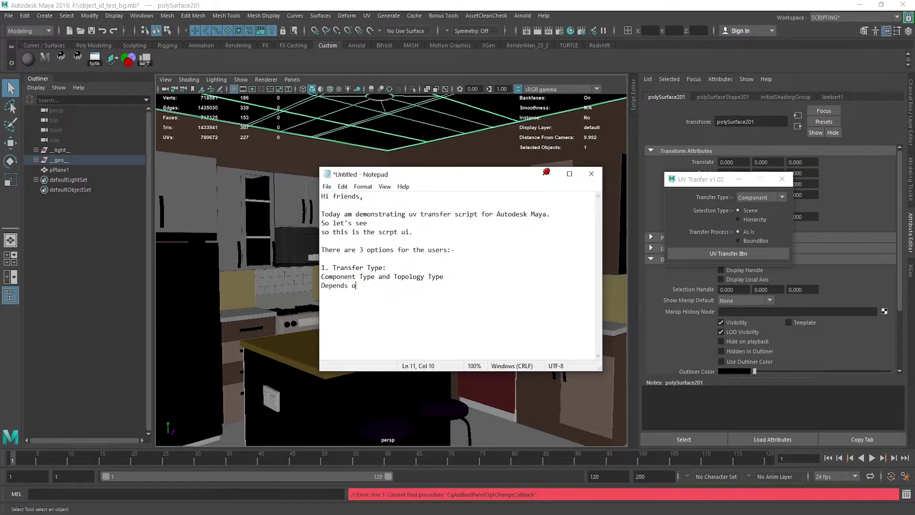
pyautogui.write('n the objects and')
pyautogui.write(' preferen')
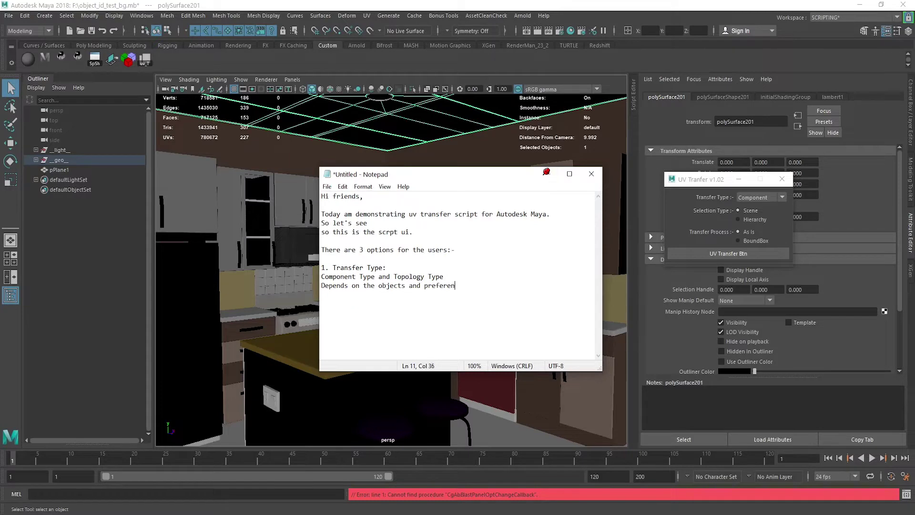
pyautogui.write('ce of an artist.')
pyautogui.press('Return')
pyautogui.write('2. Selection')
pyautogui.write(' Type : ')
pyautogui.write('i.')
# - Explain the Scene option: select one polygonal object and the rest get its UVs
pyautogui.click(381, 268)
pyautogui.click(385, 285)
pyautogui.write('Scene - ')
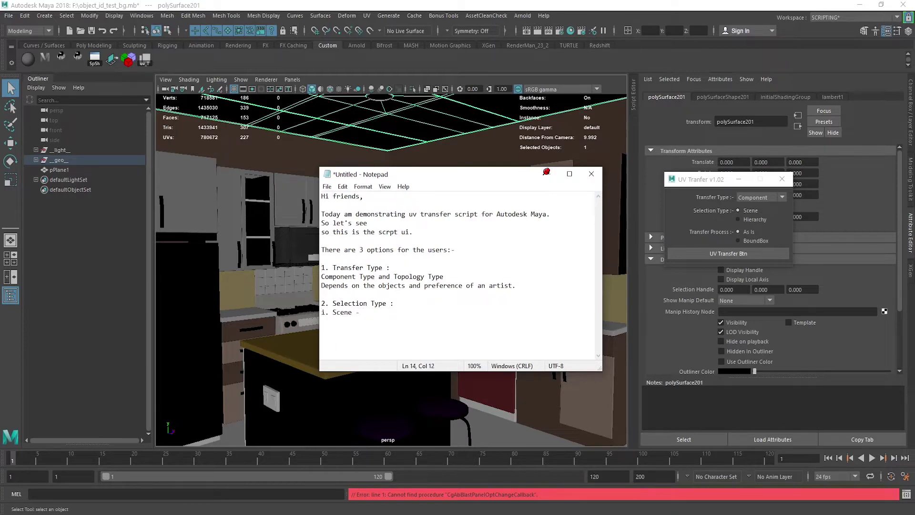
pyautogui.write('In this just select on')
pyautogui.write('e polygonal object')
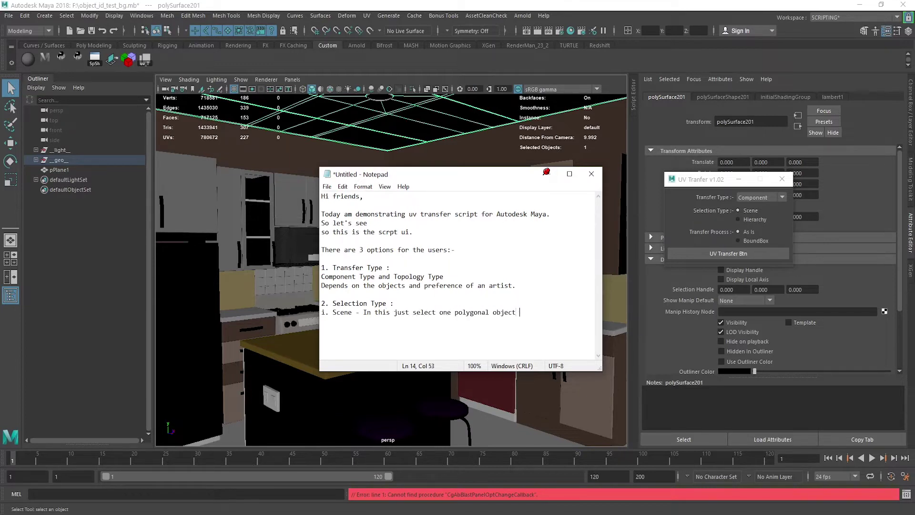
pyautogui.write(' in the scene, rest t')
pyautogui.write('ransferring th')
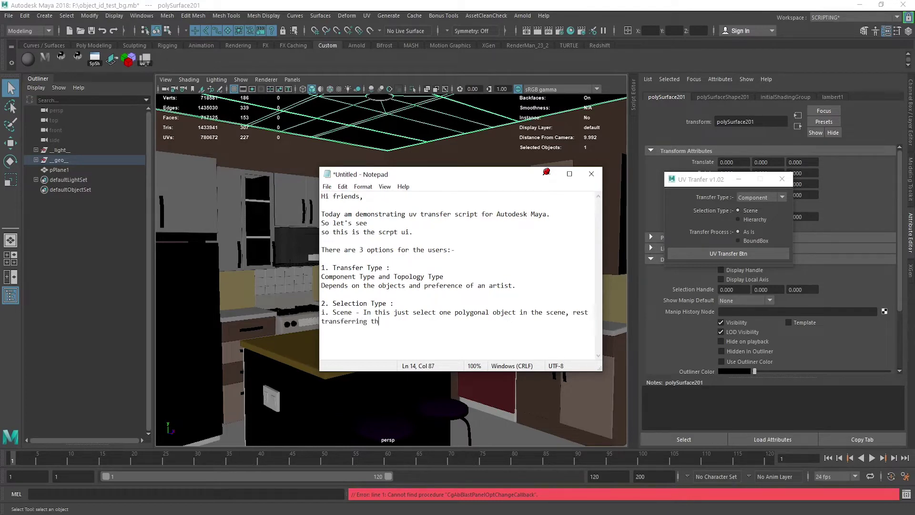
pyautogui.write('e uvs on a')
pyautogui.write('ll same poly')
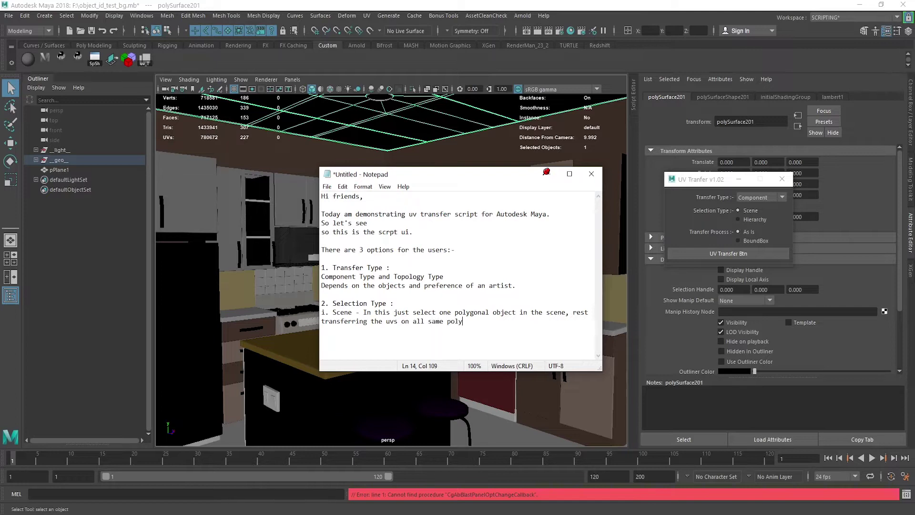
pyautogui.write('gonal objects wi')
pyautogui.write('ll be done.')
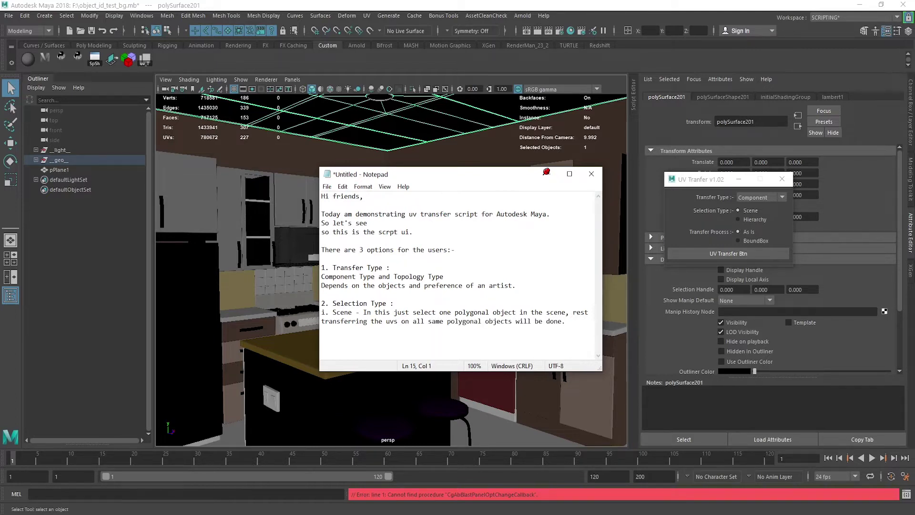
# - Transfer the cabinet door's UVs onto 14 matching objects in Scene mode
pyautogui.click(729, 254)
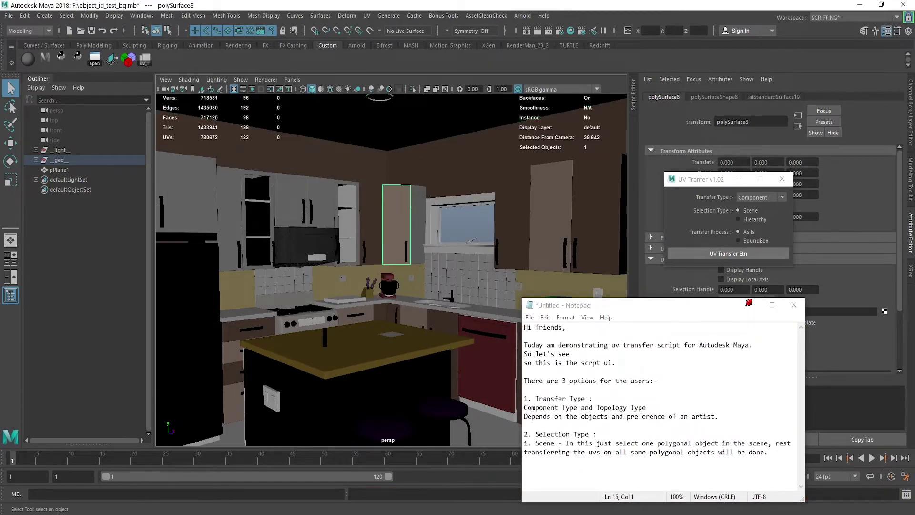
pyautogui.click(437, 264)
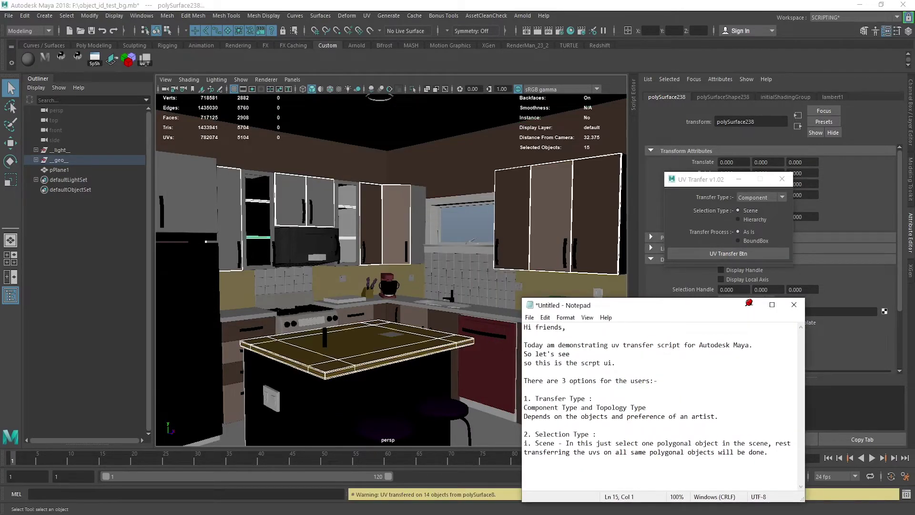
pyautogui.moveTo(749, 303); pyautogui.dragTo(575, 211)
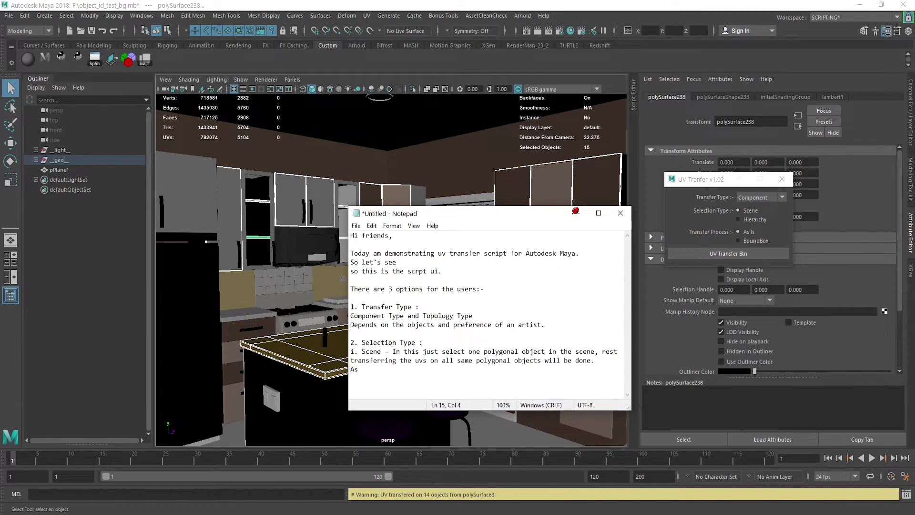
# - Explain the Hierarchy option: one polygonal object plus a group of same-polycount objects
pyautogui.write('seen ')
pyautogui.write('here . ')
pyautogui.write('ii H')
pyautogui.write('iera')
pyautogui.write('rchy - ')
pyautogui.write('In this select one')
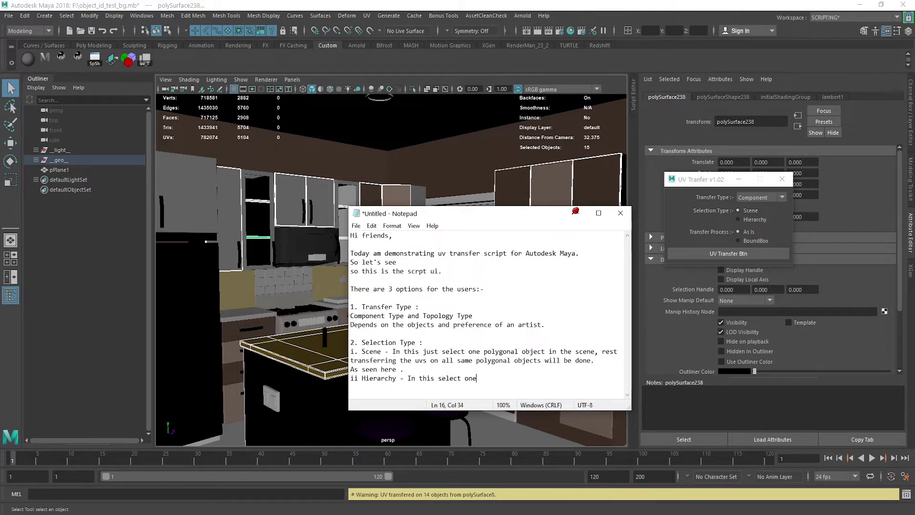
pyautogui.write(' polygoal')
pyautogui.press('BackSpace')
pyautogui.press('BackSpace')
pyautogui.press('BackSpace')
pyautogui.write('nal')
pyautogui.write(' object anda gr')
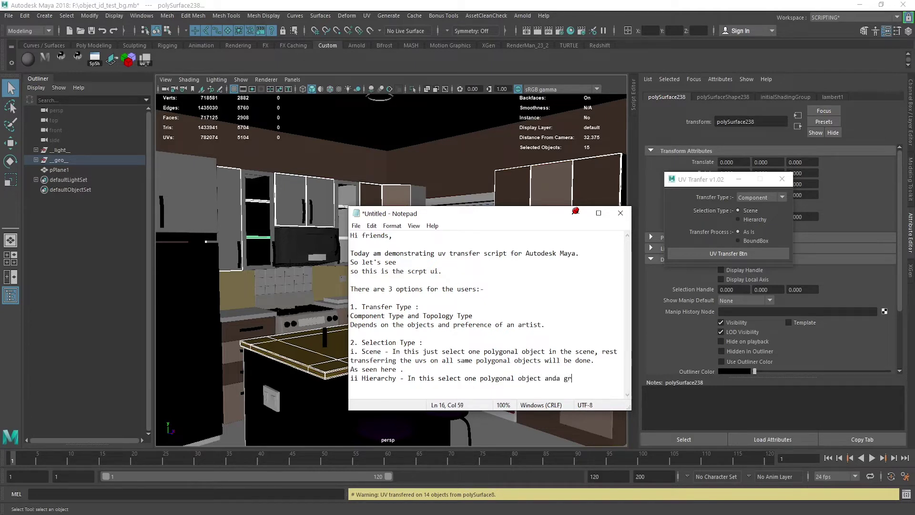
pyautogui.write('oup in which one wi')
pyautogui.write('sh to get a')
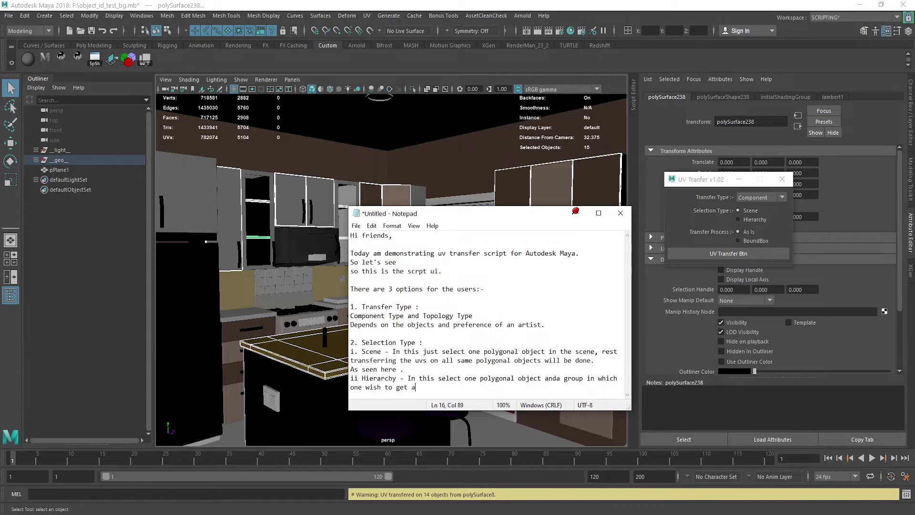
pyautogui.write('ll same po')
pyautogui.write('lygonal objects')
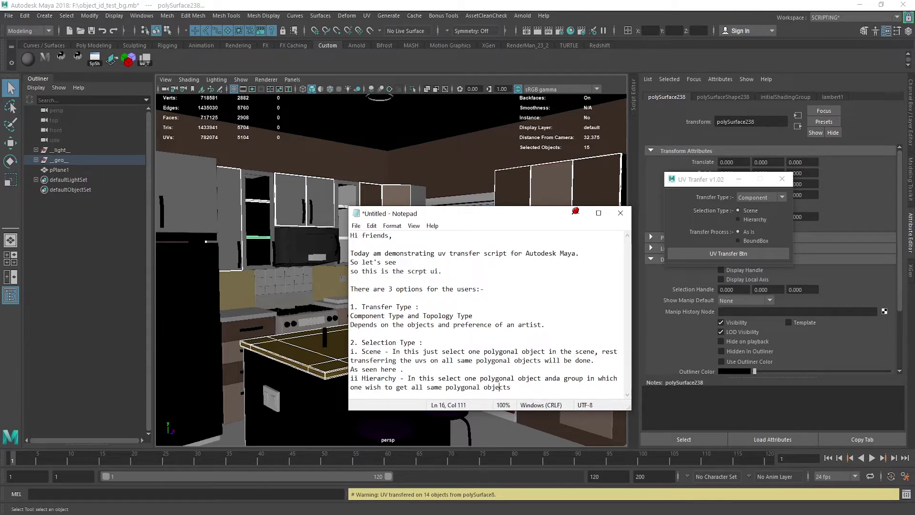
pyautogui.hotkey('shift', 'Left')
pyautogui.hotkey('shift', 'Left')
pyautogui.hotkey('shift', 'Left')
pyautogui.write('count')
pyautogui.press('End')
pyautogui.press('Return')
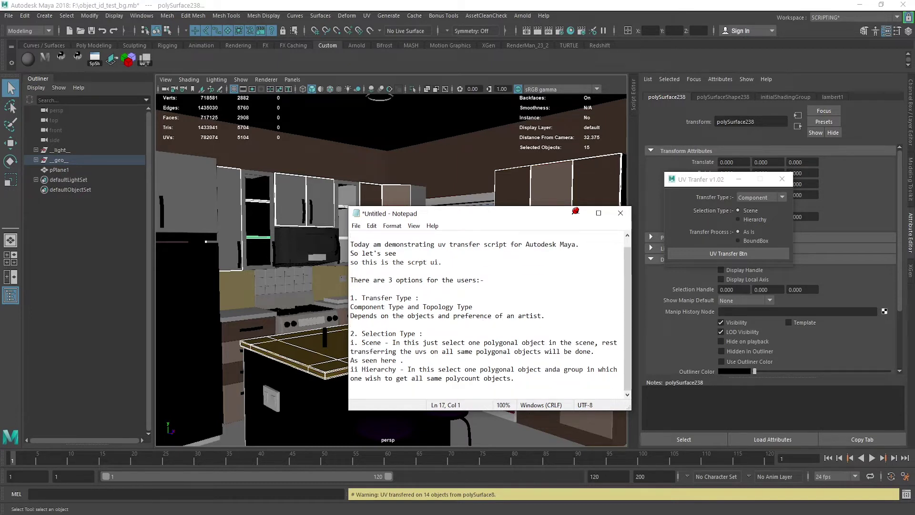
# - Select a cabinet handle plus the metal group and start typing 'select polygonal'
pyautogui.click(304, 211)
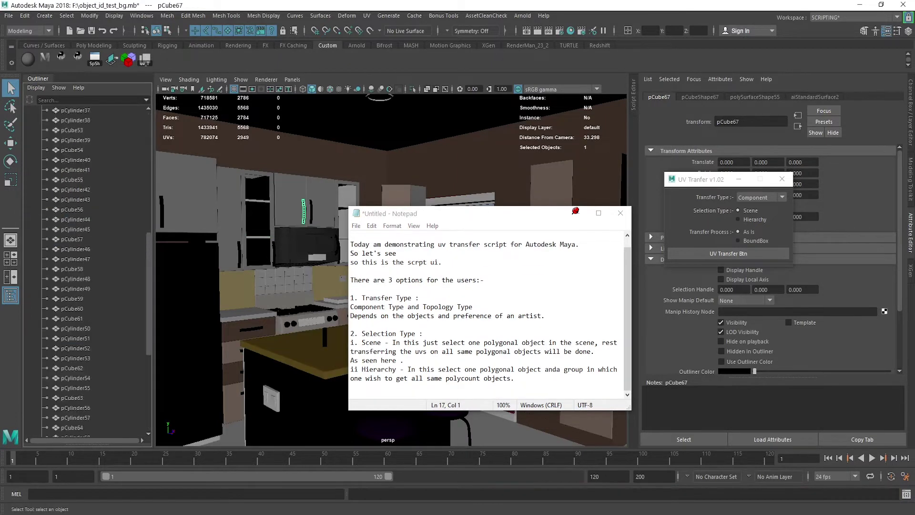
pyautogui.press('Up')
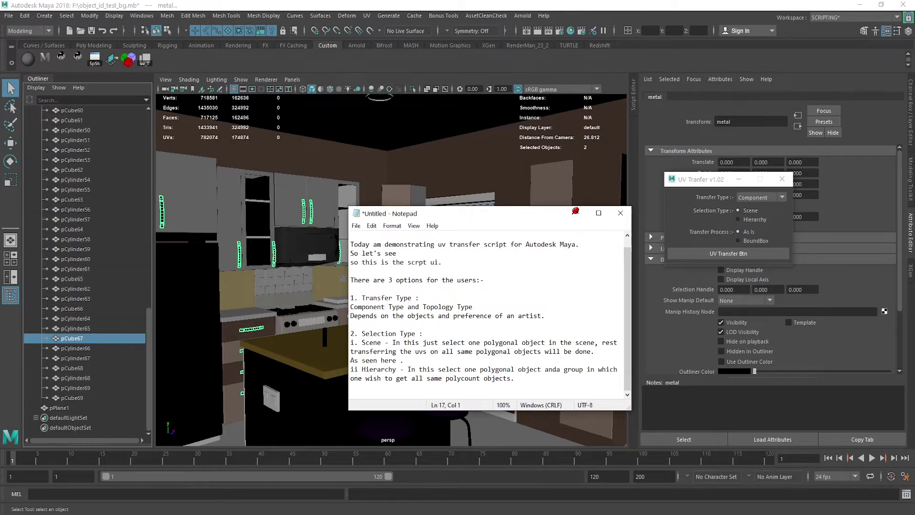
pyautogui.write('select polygonal')
# - Add 'control select group' and note Hierarchy suits same-polycount objects needing different UVs
pyautogui.scroll(-2, 491, 312)
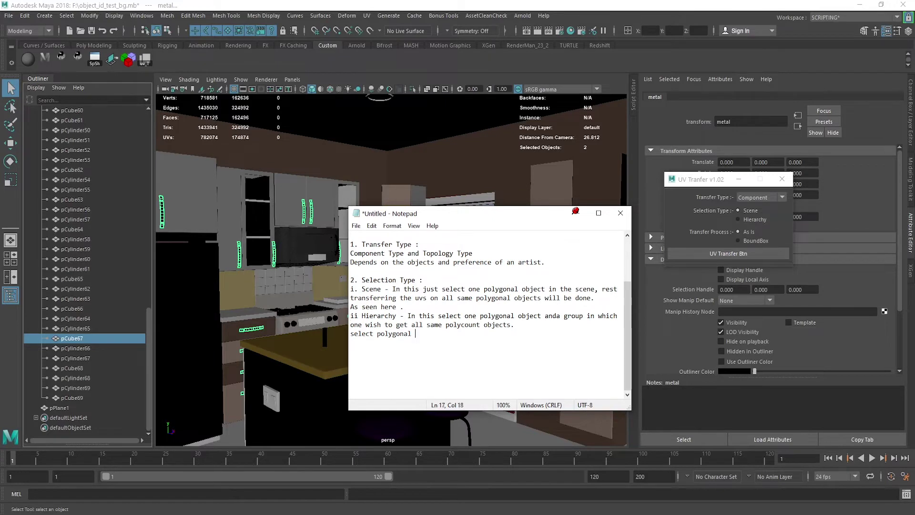
pyautogui.write('object and control s')
pyautogui.write('elect group ')
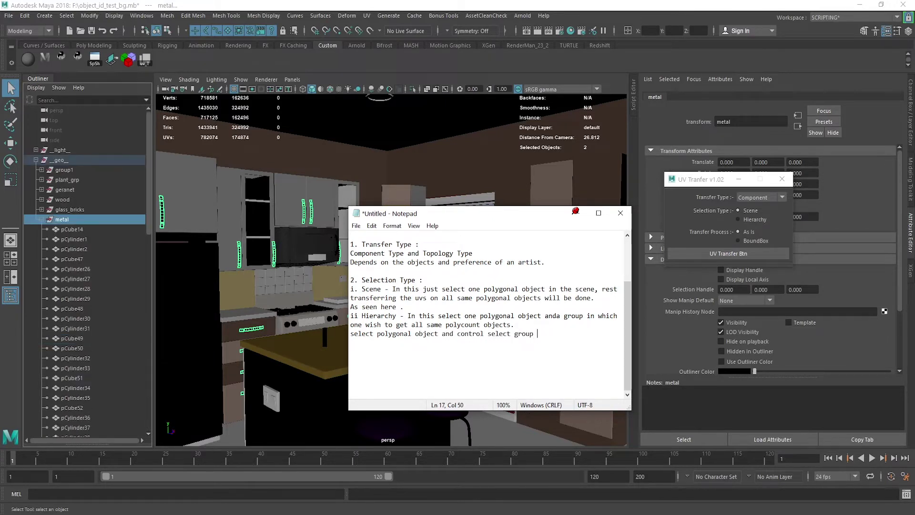
pyautogui.write(',')
pyautogui.press('Return')
pyautogui.write('Its good w')
pyautogui.write('hen different ')
pyautogui.write('objects share same')
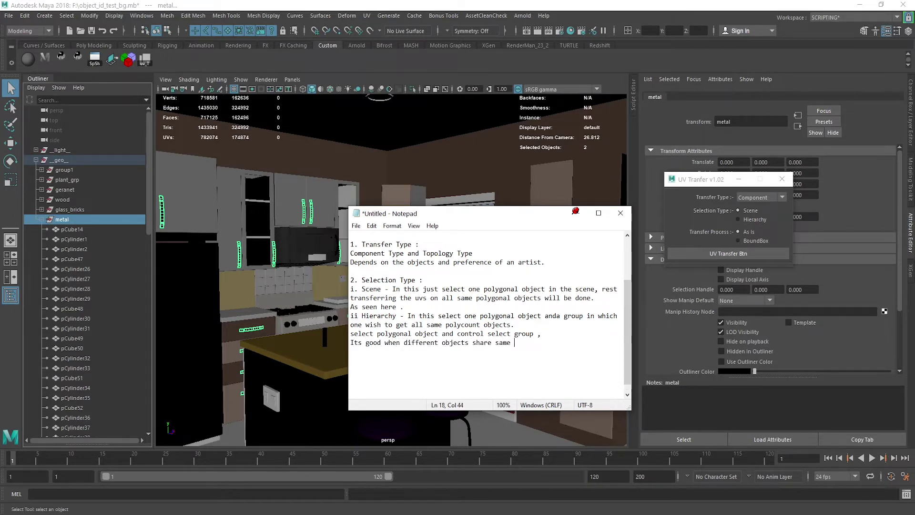
pyautogui.write(' polycounts ')
pyautogui.write('and actually')
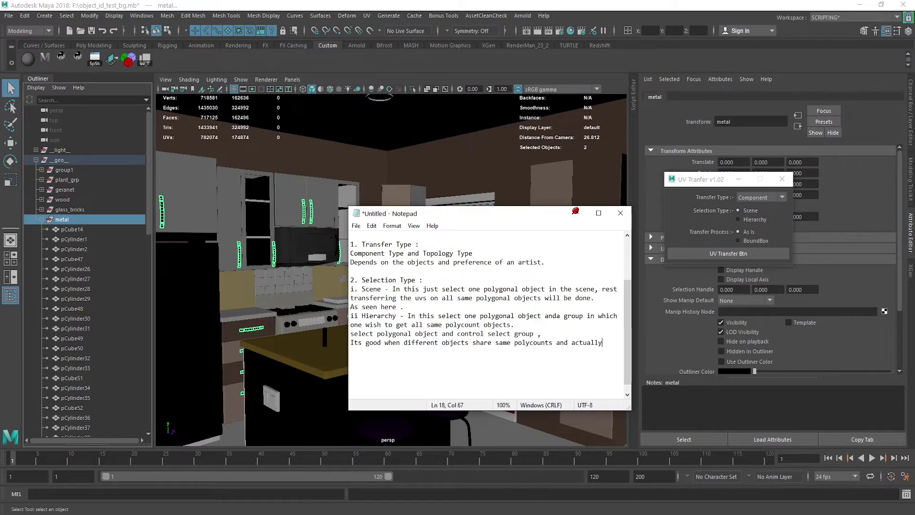
pyautogui.write(' artist does not ')
pyautogui.write('wish to transfer t')
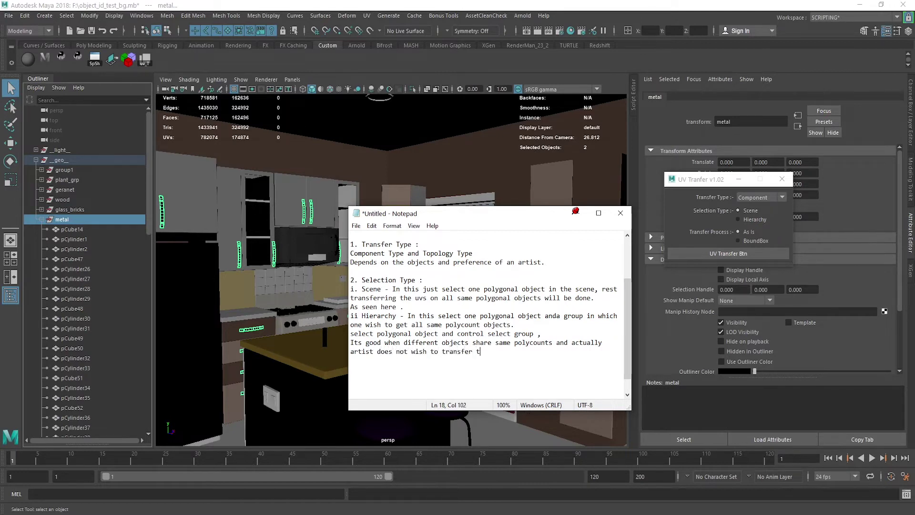
pyautogui.write('he same uvs on it')
pyautogui.press('Return')
pyautogui.press('Return')
# - Select the cabinet handle pCube54 and isolate the handles in the viewport
pyautogui.moveTo(405, 213); pyautogui.dragTo(551, 299)
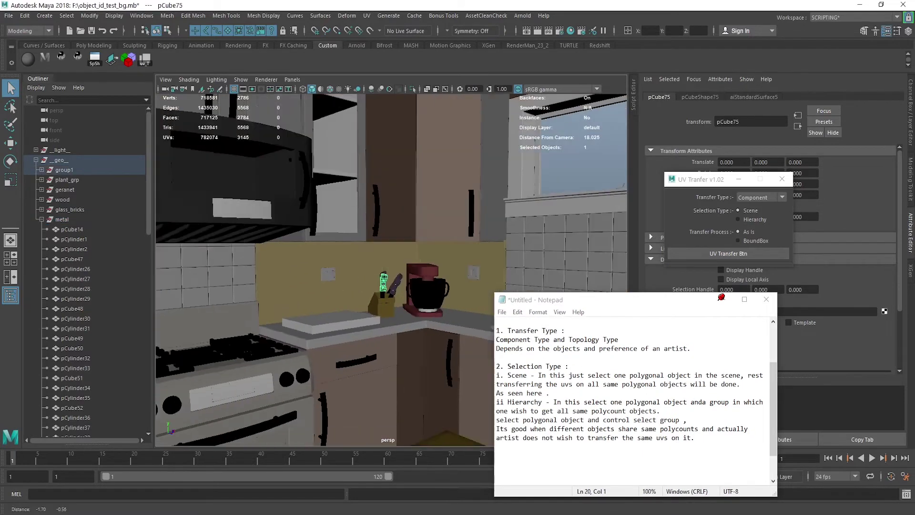
pyautogui.scroll(5, 391, 270)
pyautogui.scroll(-3, 391, 270)
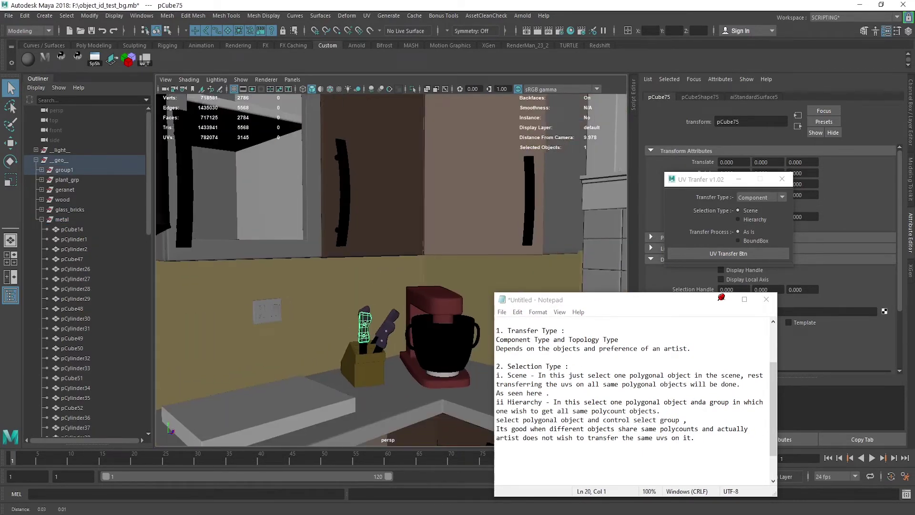
pyautogui.hotkey('ctrl', 'z')
pyautogui.hotkey('ctrl', 'z')
pyautogui.hotkey('shift', 'z')
pyautogui.hotkey('ctrl', 'z')
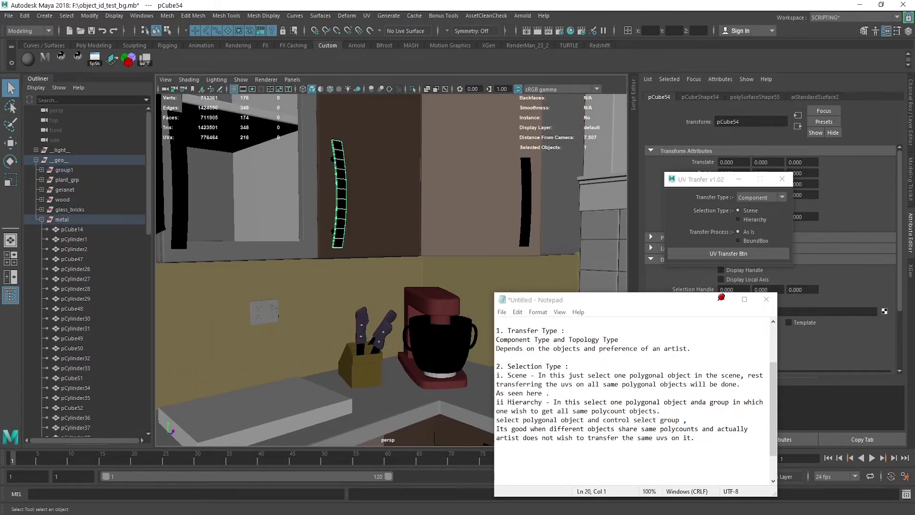
pyautogui.hotkey('shift', 'z')
pyautogui.hotkey('ctrl', 'z')
pyautogui.hotkey('ctrl', '1')
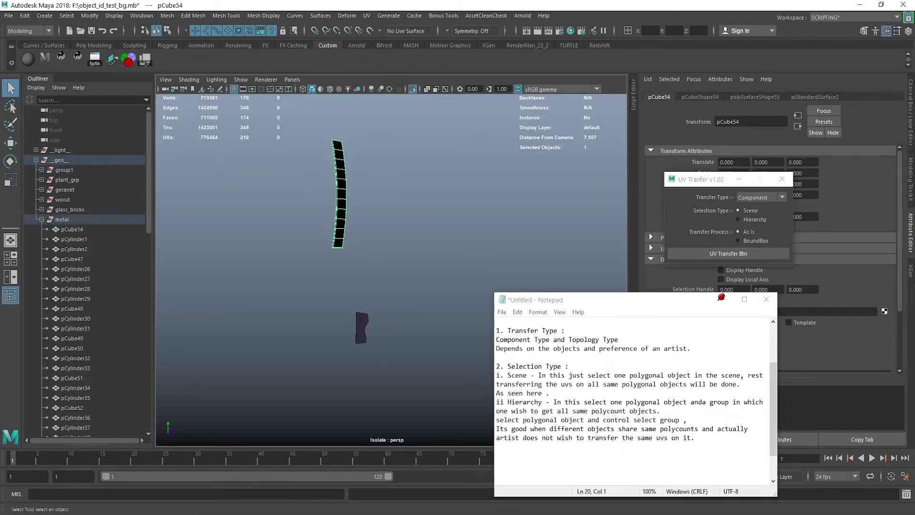
# - Select knife handle pCube75 and note knife and door handles share polycounts, needing separate groups
pyautogui.hotkey('ctrl', 'z')
pyautogui.hotkey('shift', 'z')
pyautogui.hotkey('ctrl', 'z')
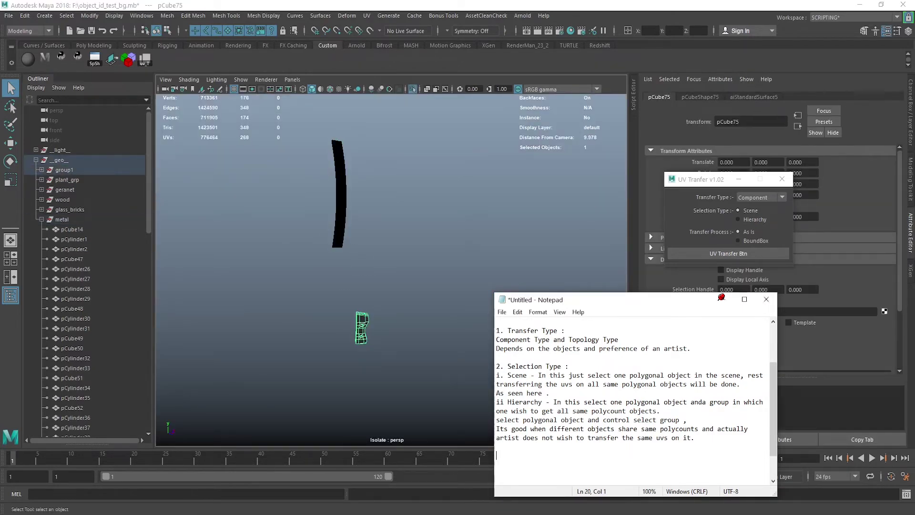
pyautogui.write('Like here in o')
pyautogui.write('ut case knife handle ')
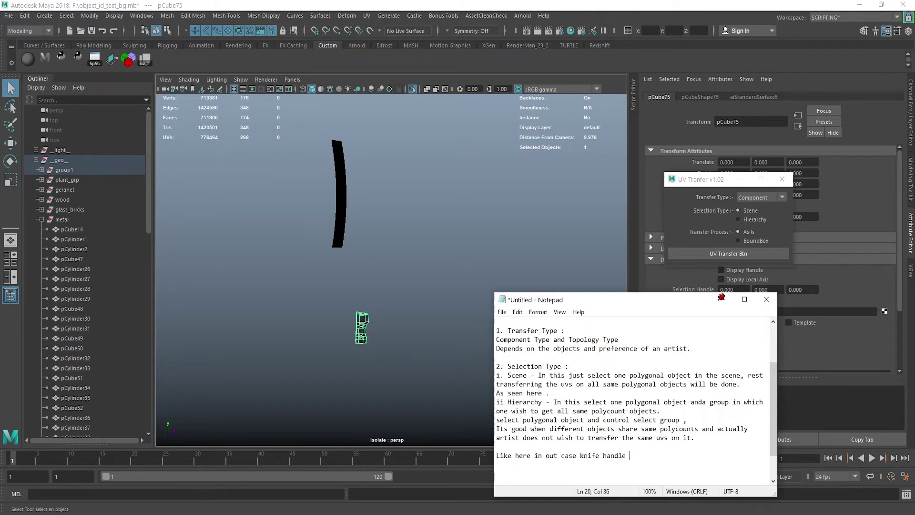
pyautogui.write('and door handle ')
pyautogui.write('share same polycounts')
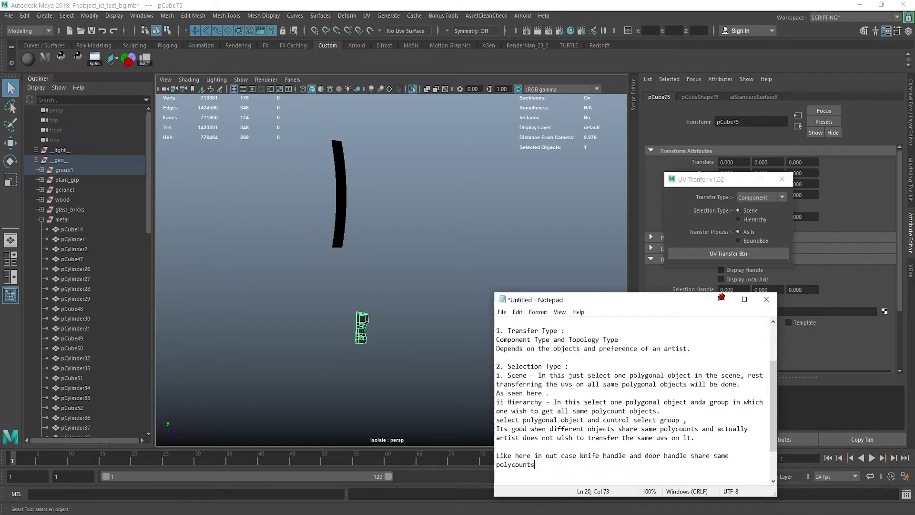
pyautogui.write(', simply')
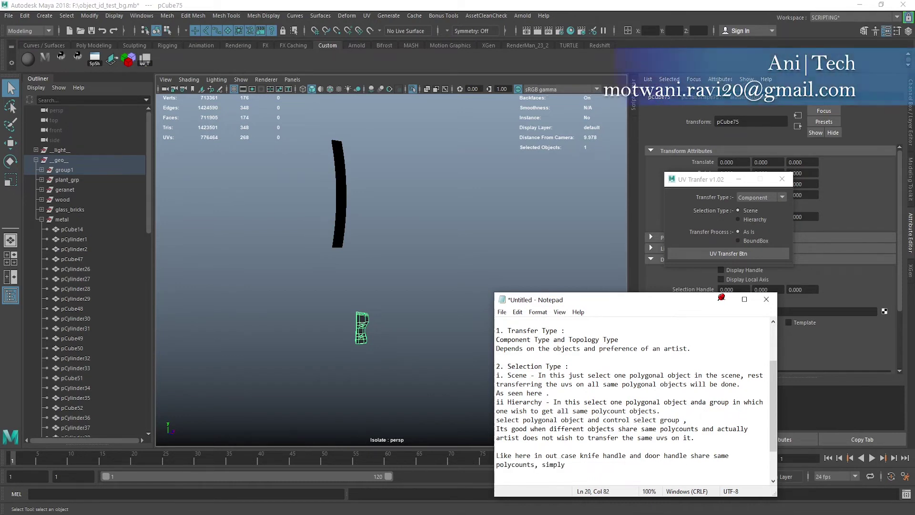
pyautogui.write(' to avoid issues ')
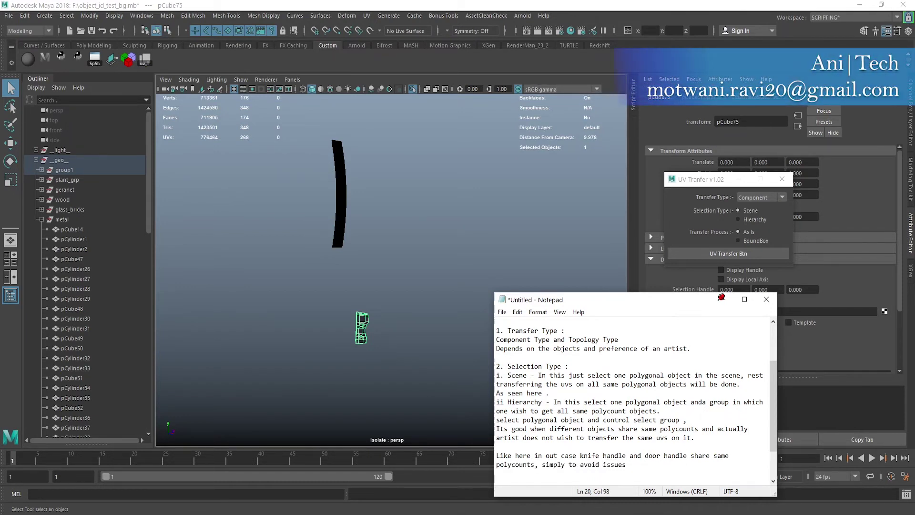
pyautogui.write('just we need to keep ')
pyautogui.write('them in separate gr')
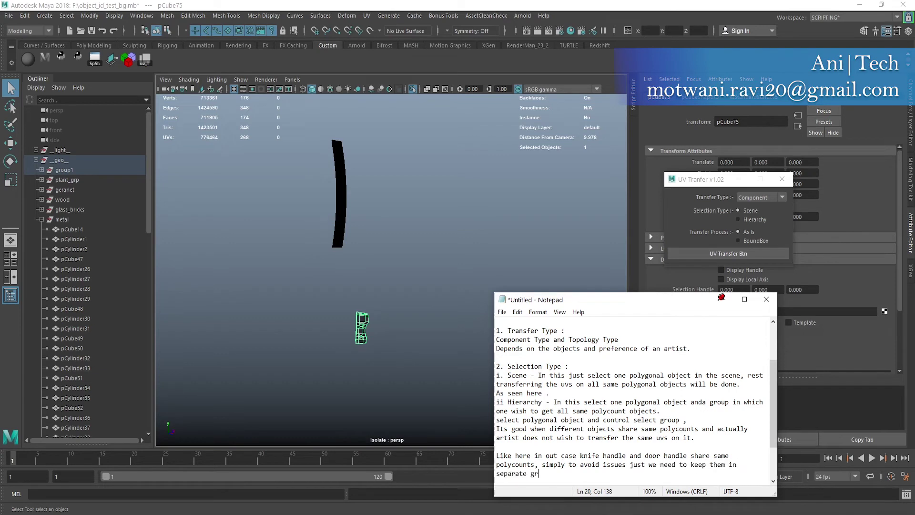
pyautogui.write('oups.')
pyautogui.press('Return')
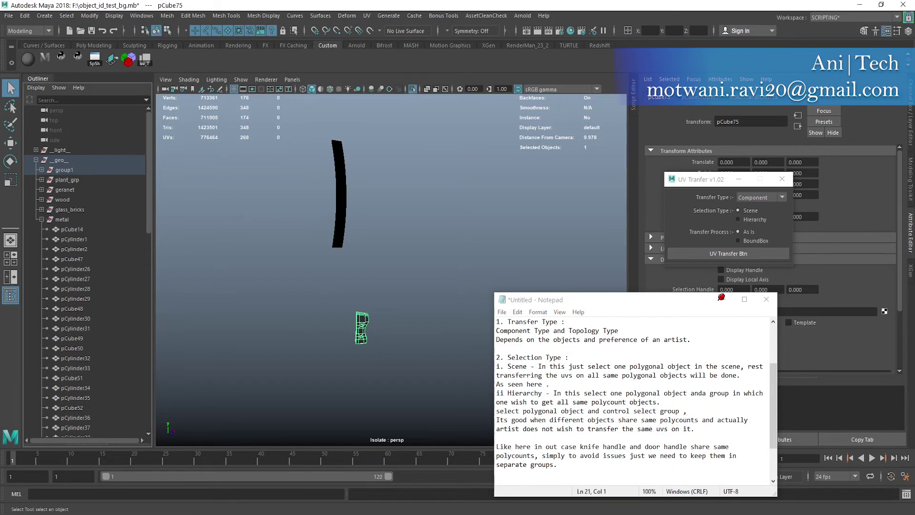
# - Transfer pCube54's UVs onto 23 objects using the Hierarchy selection type
pyautogui.press('Return')
pyautogui.press('Return')
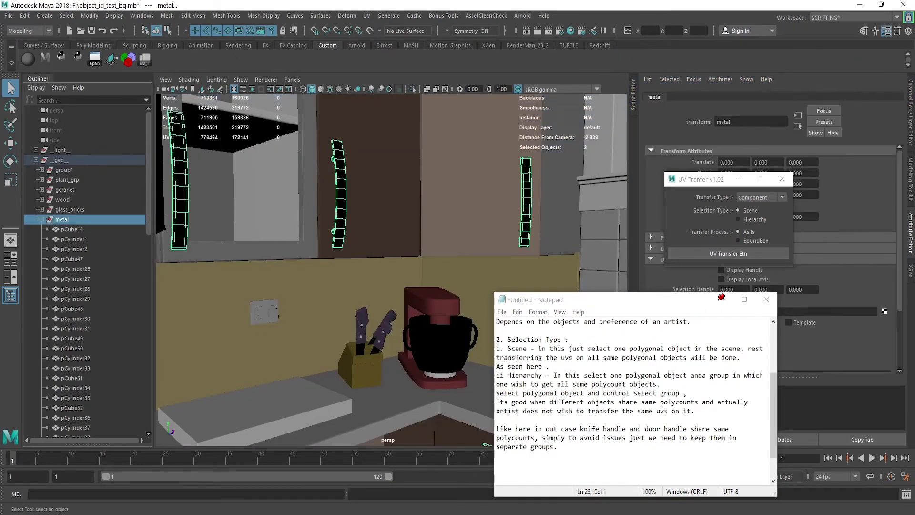
pyautogui.click(738, 219)
pyautogui.click(728, 254)
pyautogui.click(437, 265)
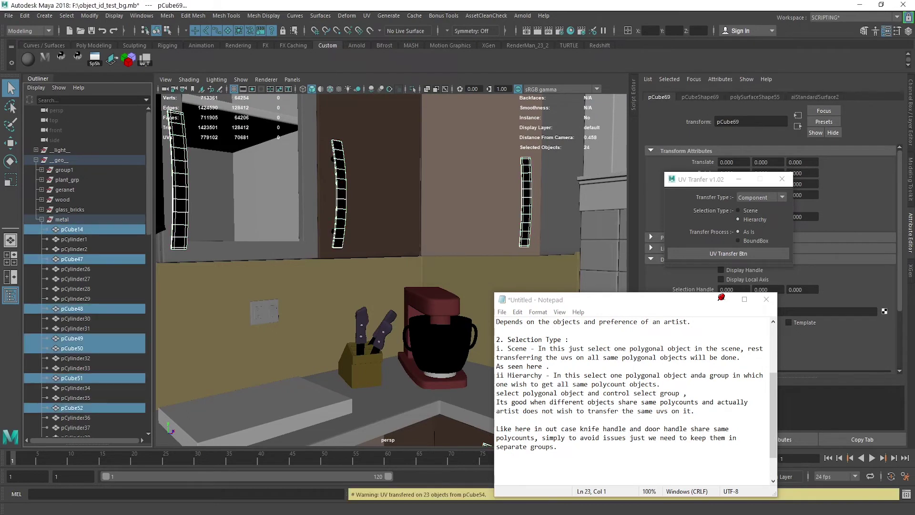
# - Start '3. Transfer Process' notes, explaining As is versus Boundbox
pyautogui.press('BackSpace')
pyautogui.write('3.')
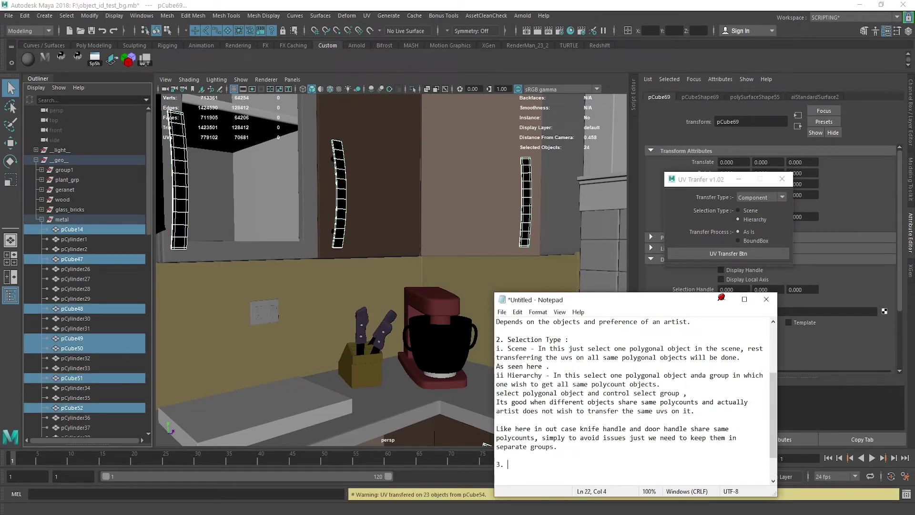
pyautogui.write('Transfer Proces')
pyautogui.press('Return')
pyautogui.press('Return')
pyautogui.press('Return')
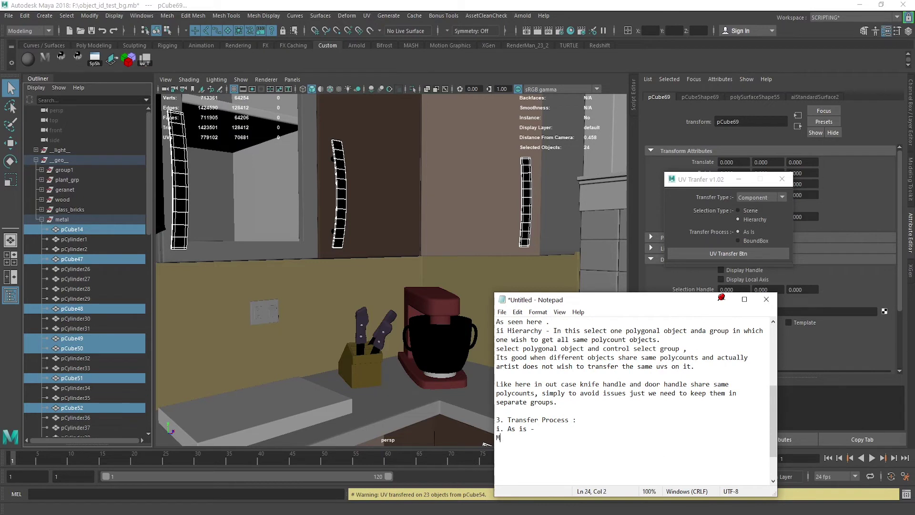
pyautogui.write('eans the scene will ')
pyautogui.write('remain as it is ')
pyautogui.write('in the viewport ')
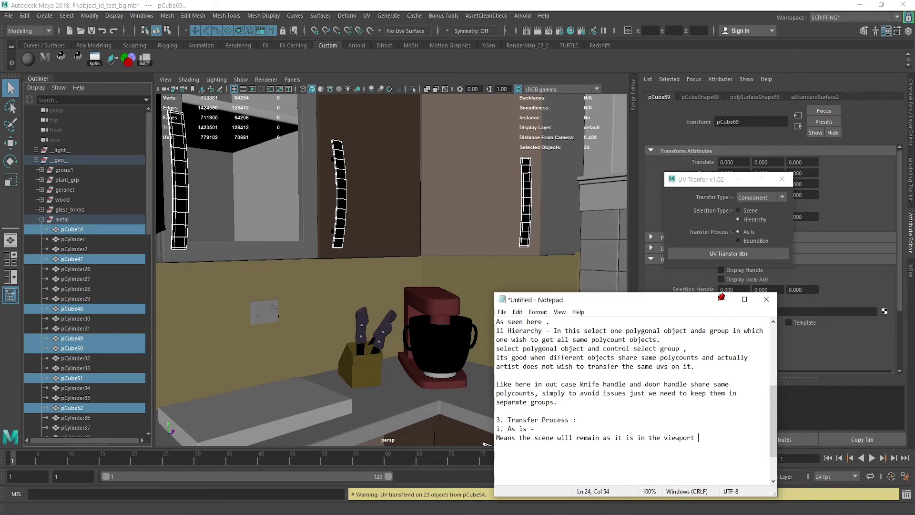
pyautogui.write('as we transfered ')
pyautogui.write('before the viewport re')
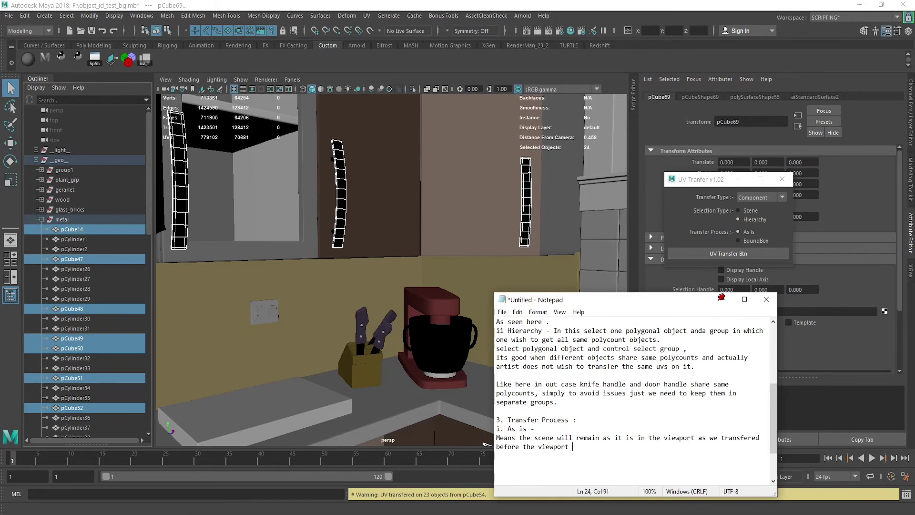
pyautogui.write('main in view')
pyautogui.write(' as it w')
pyautogui.press('BackSpace')
pyautogui.write(', on the contrar')
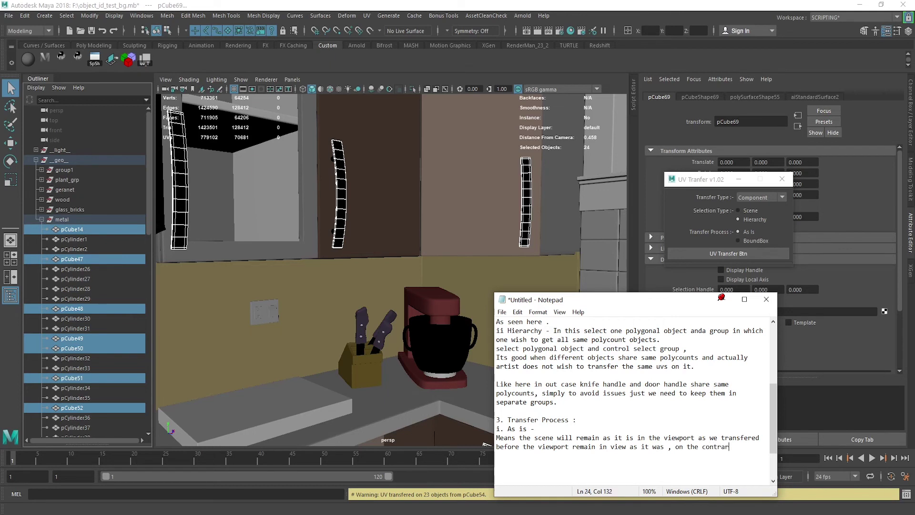
pyautogui.write('y Boundb')
pyautogui.write('ox means the scene will ')
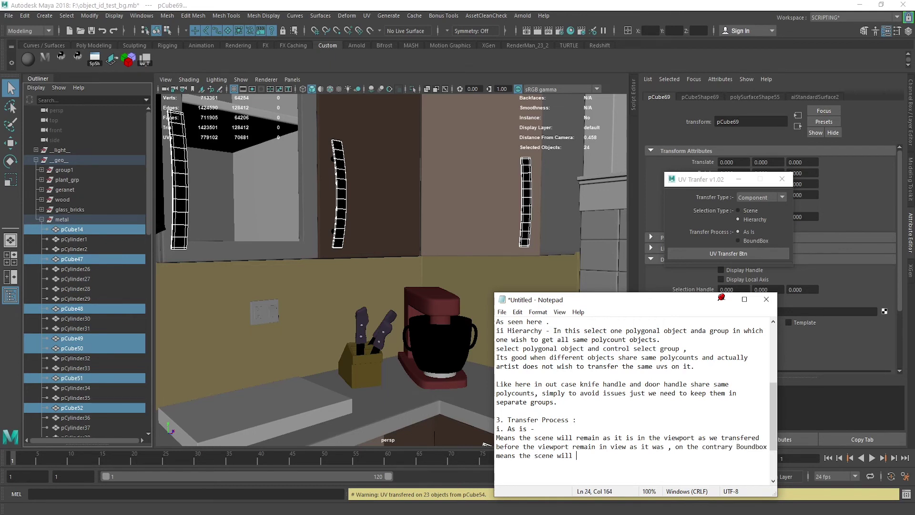
pyautogui.write('bound')
pyautogui.write('box before tran')
# - Finish the Boundbox note, select door handle pCylinder41 and set the process to BoundBox
pyautogui.write('sfer')
pyautogui.write(' of uvs.')
pyautogui.click(332, 231)
pyautogui.click(728, 254)
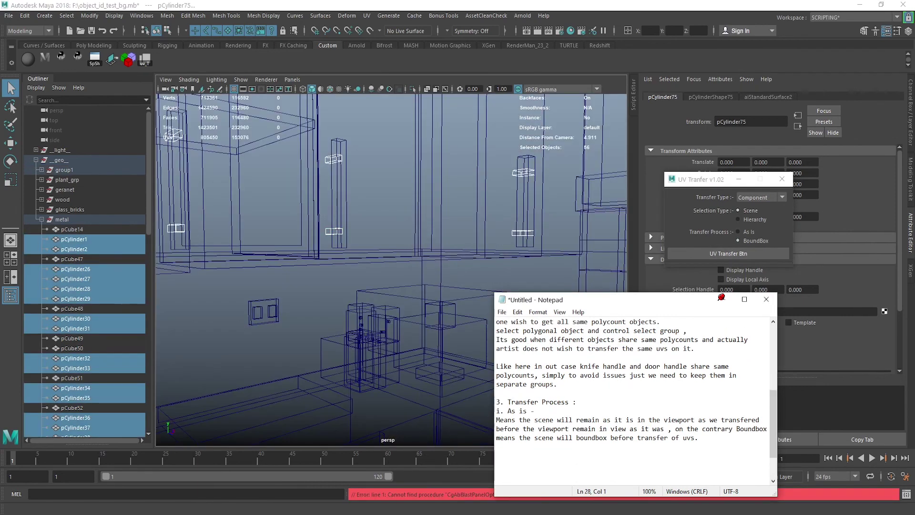
# - Close the notes with 'That's it . :-)' and 'Thanks' in a maximized Notepad
pyautogui.write('That')
pyautogui.press('BackSpace')
pyautogui.press('BackSpace')
pyautogui.write("at's it .")
pyautogui.write(' :-)')
pyautogui.press('Return')
pyautogui.press('super+Up')
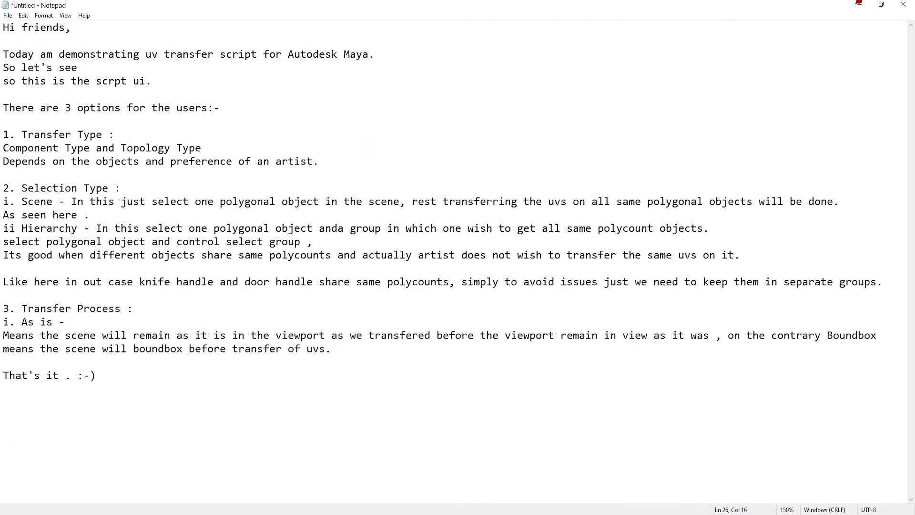
pyautogui.press('Return')
pyautogui.press('Return')
pyautogui.write('Thanks.')
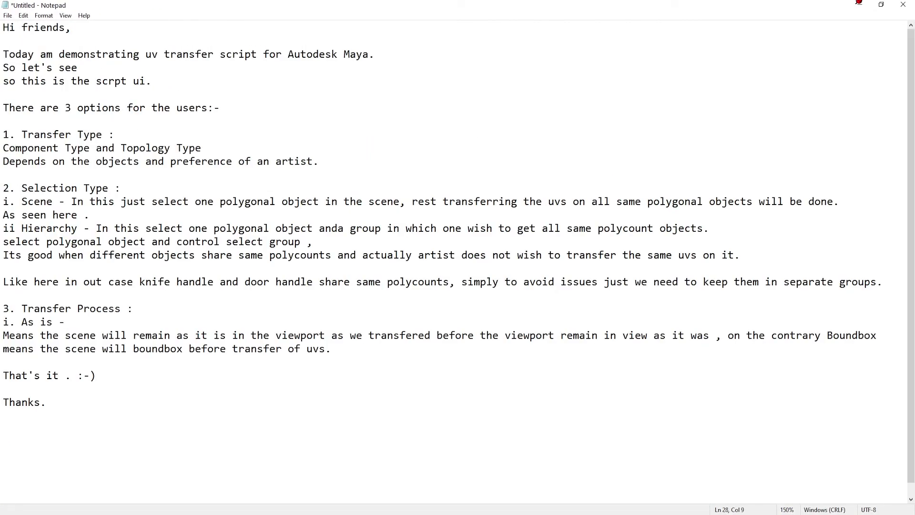